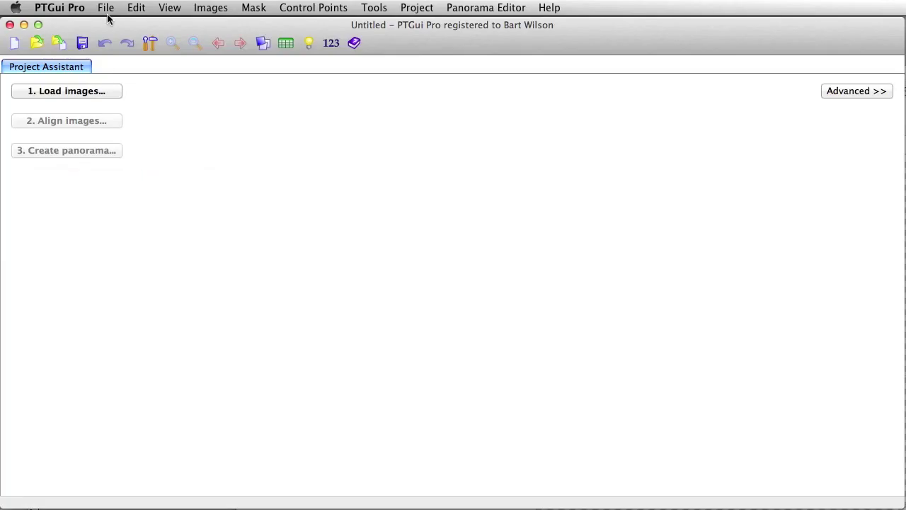
# Step: Look through the File menu, then close it without choosing a command
pyautogui.click(106, 8)
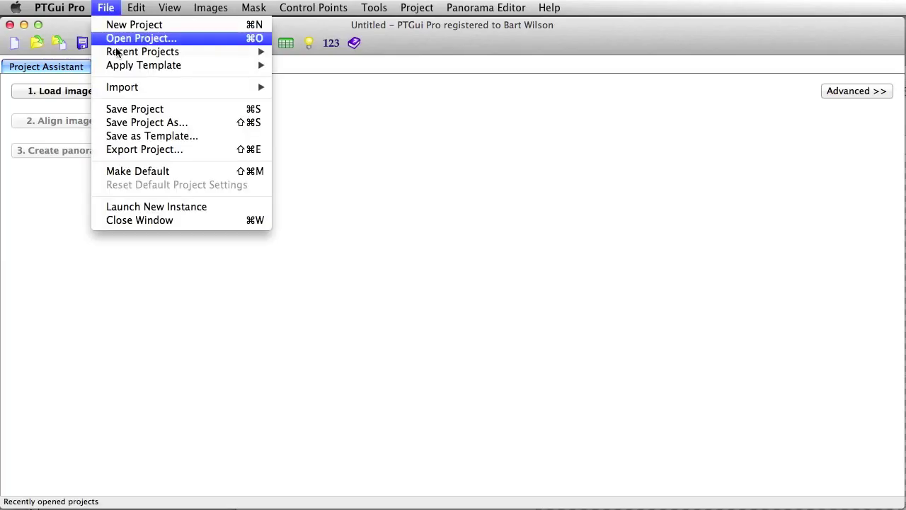
pyautogui.moveTo(123, 87)
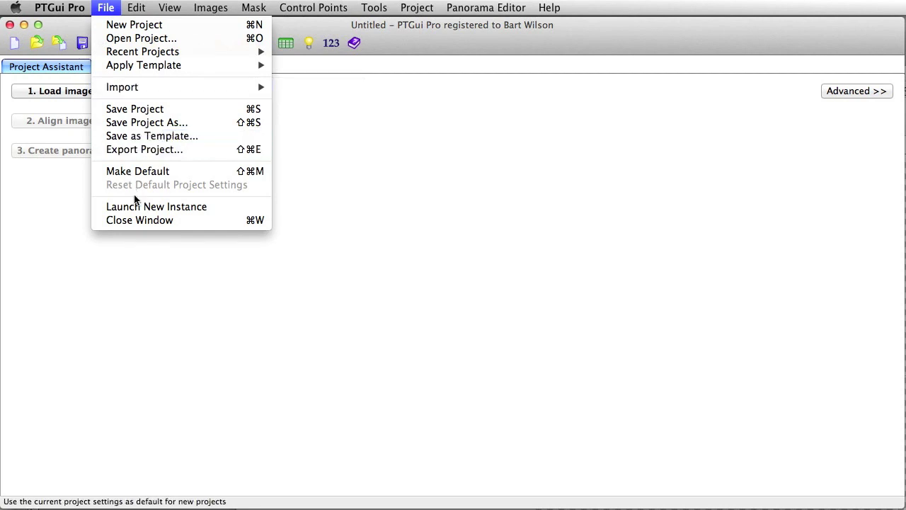
pyautogui.click(138, 245)
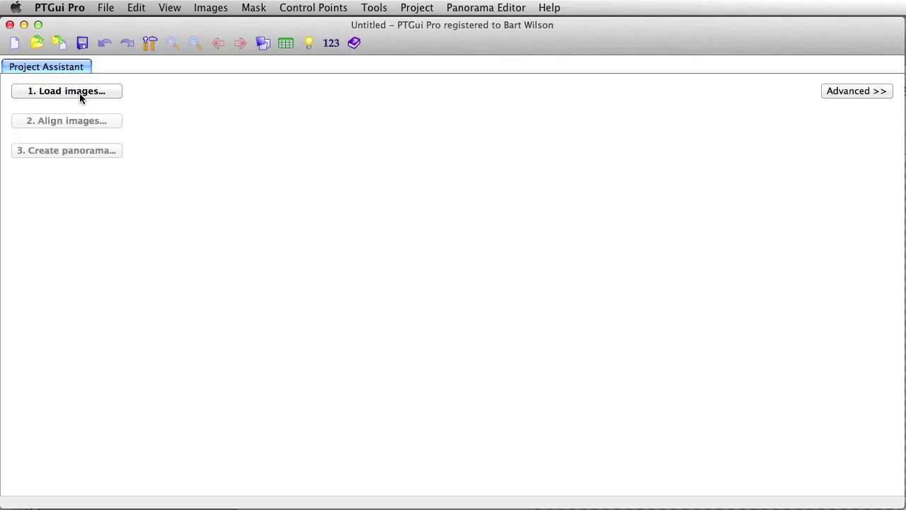
# Step: Load DSC_0001.JPG through DSC_0004.JPG from the railyard 2 folder and align them
pyautogui.click(79, 98)
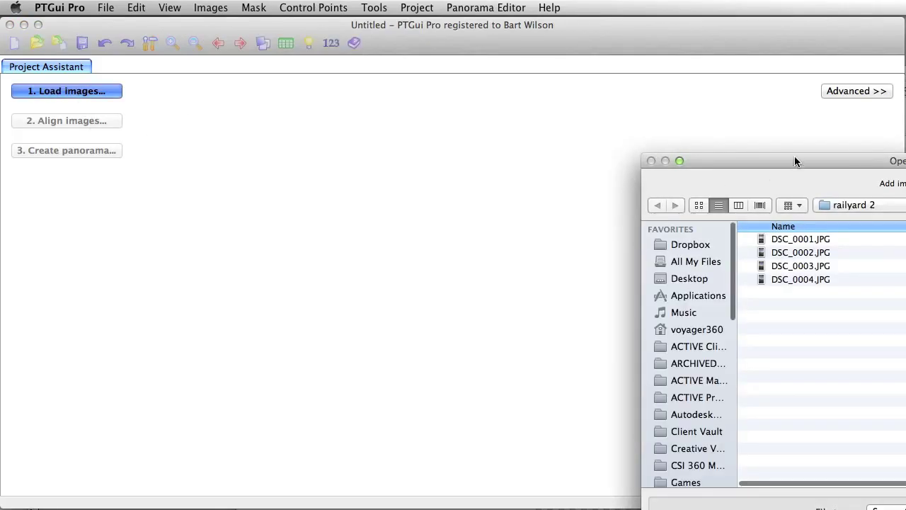
pyautogui.moveTo(795, 159); pyautogui.dragTo(635, 139)
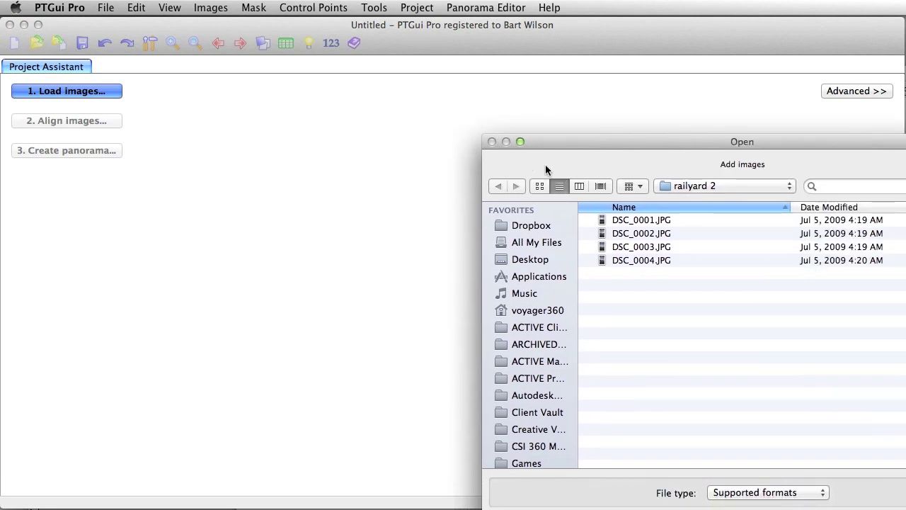
pyautogui.moveTo(768, 154); pyautogui.dragTo(600, 79)
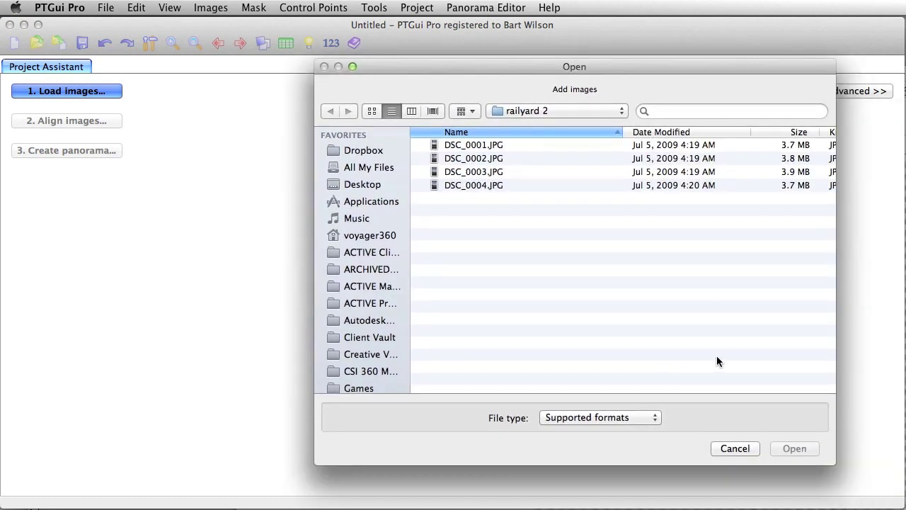
pyautogui.click(494, 145)
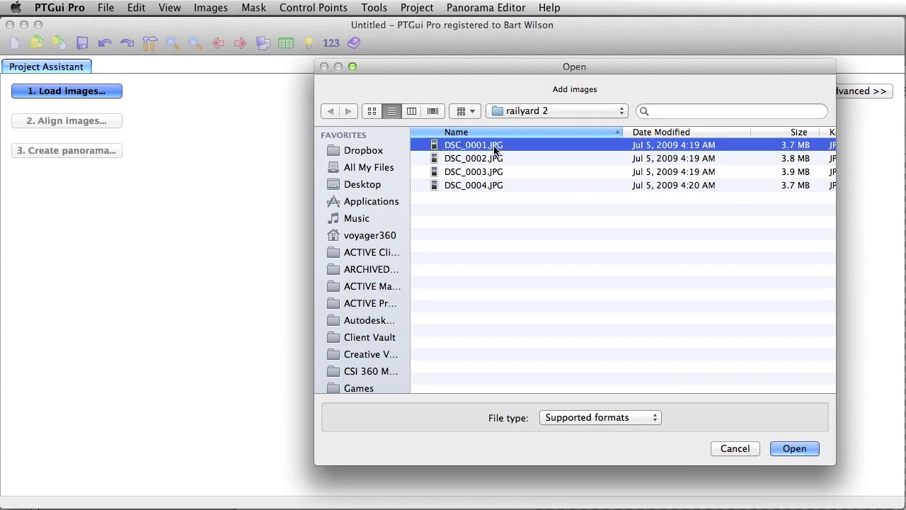
pyautogui.keyDown('shift'); pyautogui.click(495, 188); pyautogui.keyUp('shift')
pyautogui.click(779, 446)
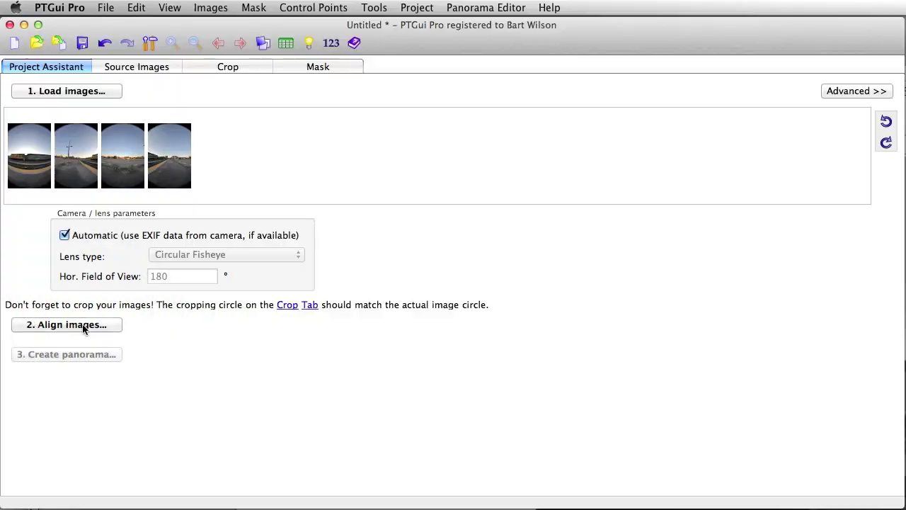
pyautogui.click(83, 325)
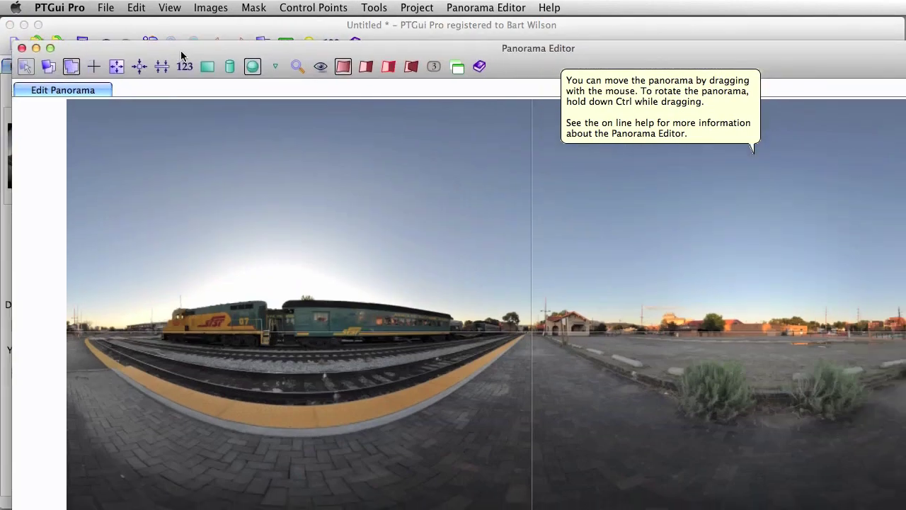
# Step: Enlarge the Panorama Editor to inspect the railyard panorama, then close it
pyautogui.moveTo(181, 56); pyautogui.dragTo(172, 31)
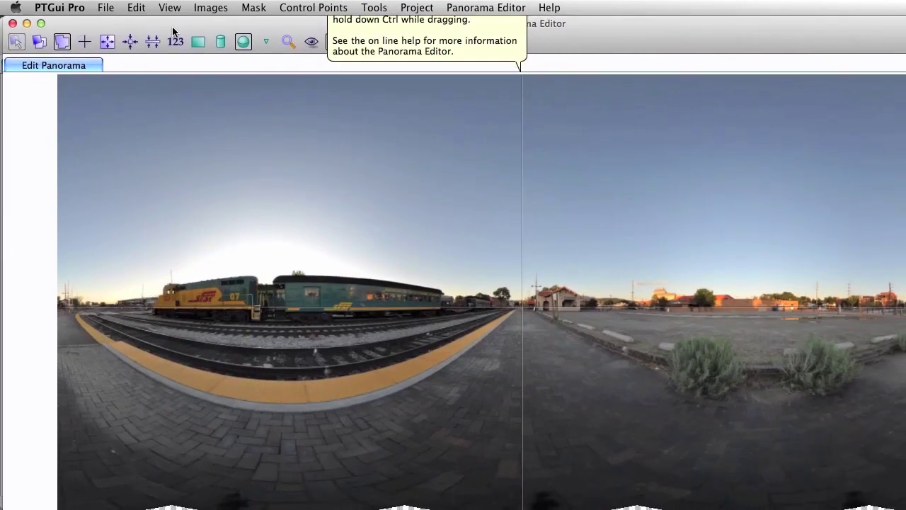
pyautogui.moveTo(901, 505)
pyautogui.mouseDown()
pyautogui.moveTo(809, 437)
pyautogui.moveTo(900, 499)
pyautogui.mouseUp()
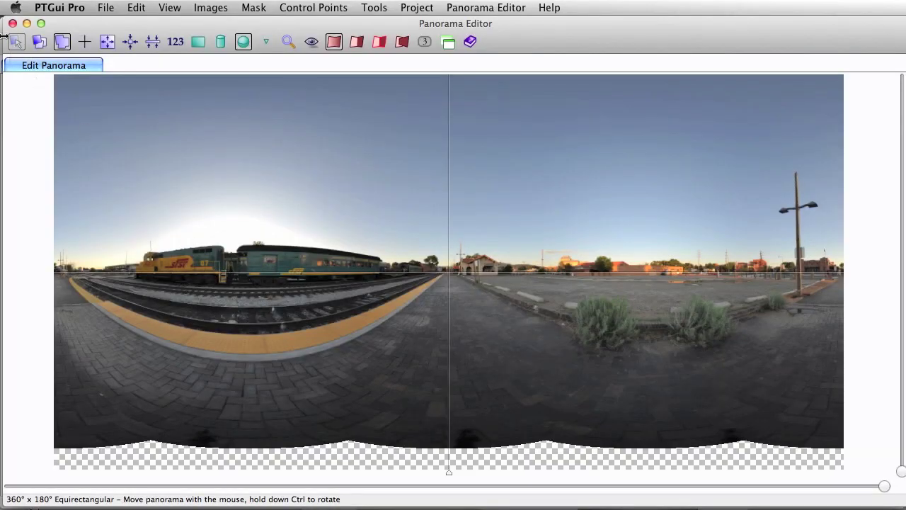
pyautogui.click(13, 24)
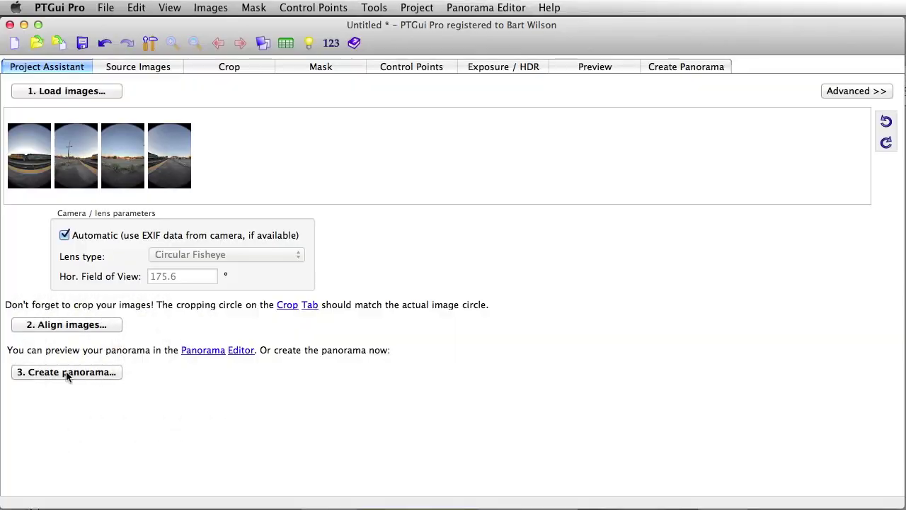
# Step: Replace the output width 8408 with 6000 so the height becomes 3000
pyautogui.click(67, 374)
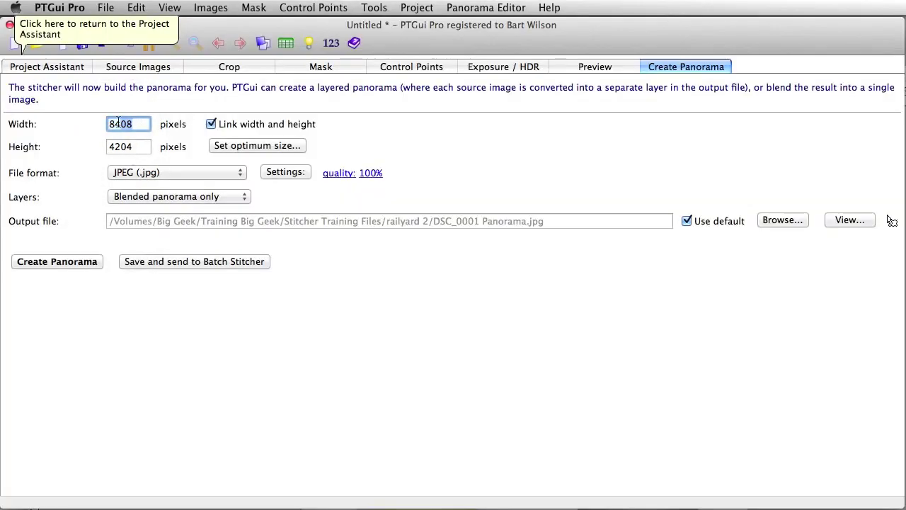
pyautogui.moveTo(119, 122); pyautogui.dragTo(76, 119)
pyautogui.press('BackSpace')
pyautogui.press('Tab')
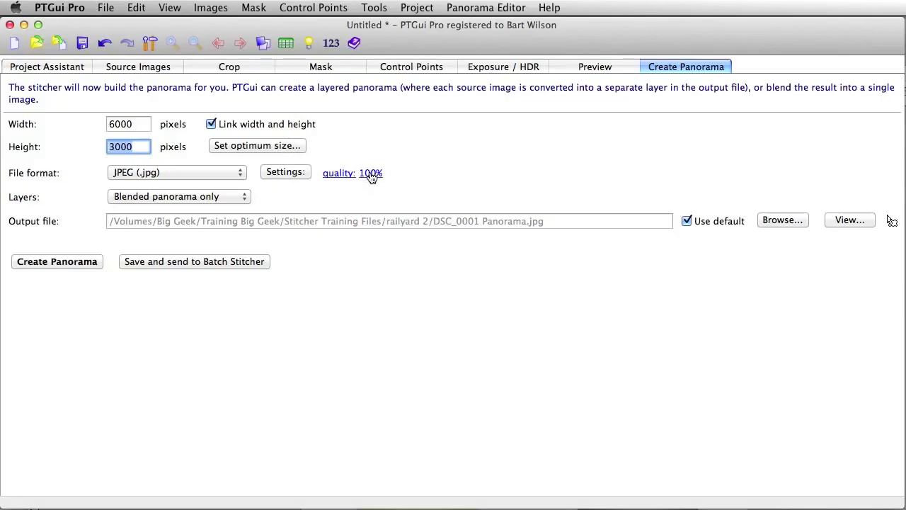
# Step: Set JPEG quality to 65%, stitch the panorama, then choose a new output file location
pyautogui.click(370, 173)
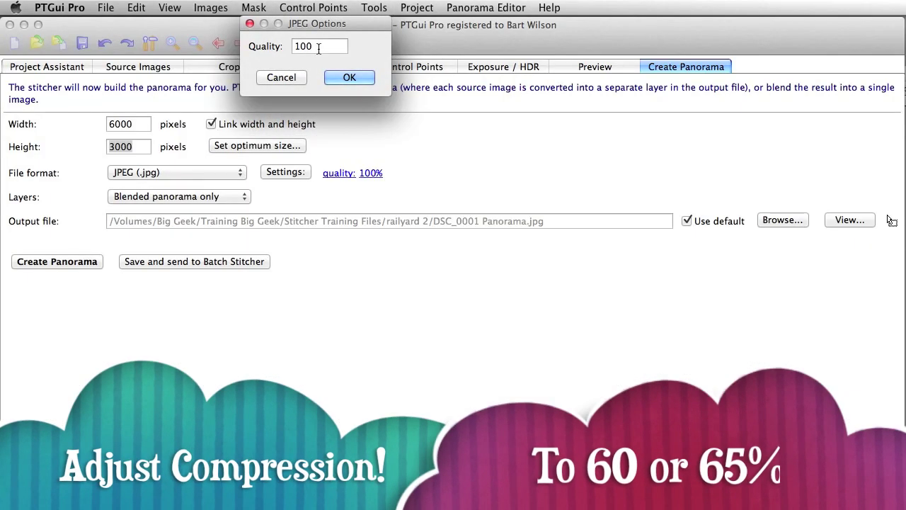
pyautogui.doubleClick(318, 45)
pyautogui.press('BackSpace')
pyautogui.write('65')
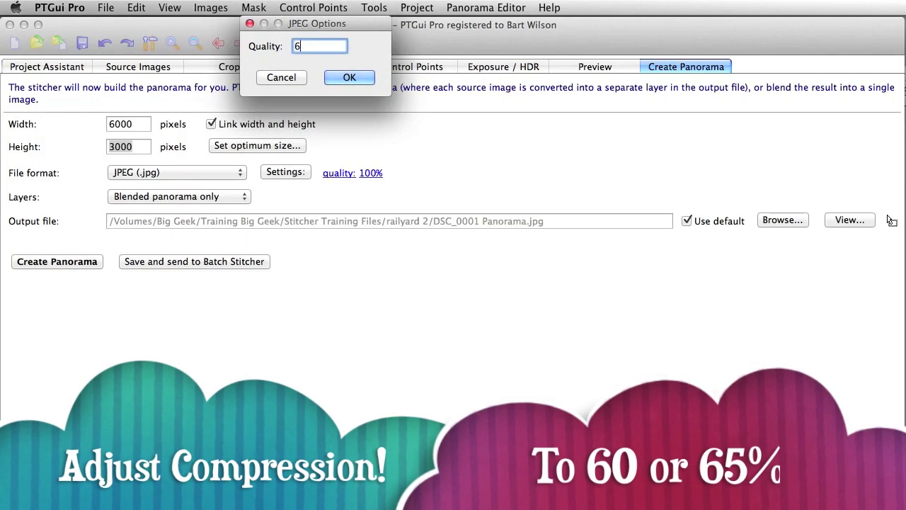
pyautogui.click(341, 78)
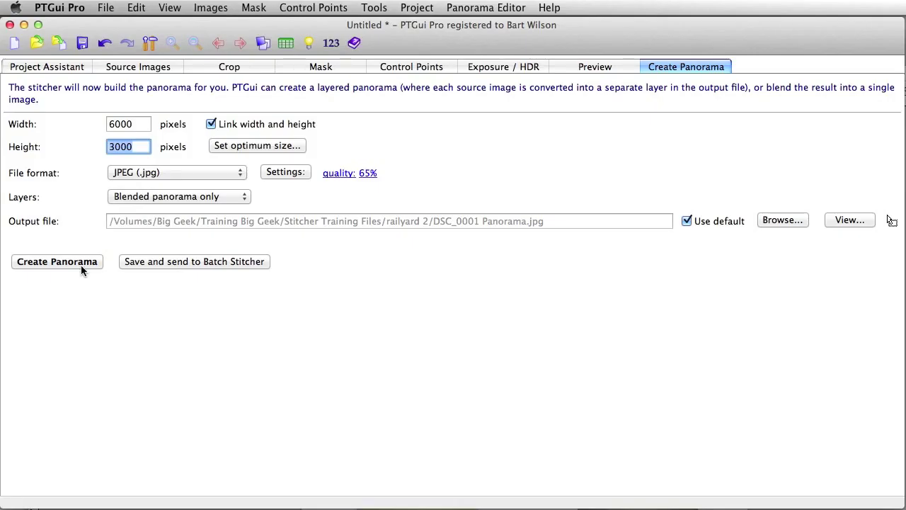
pyautogui.click(80, 264)
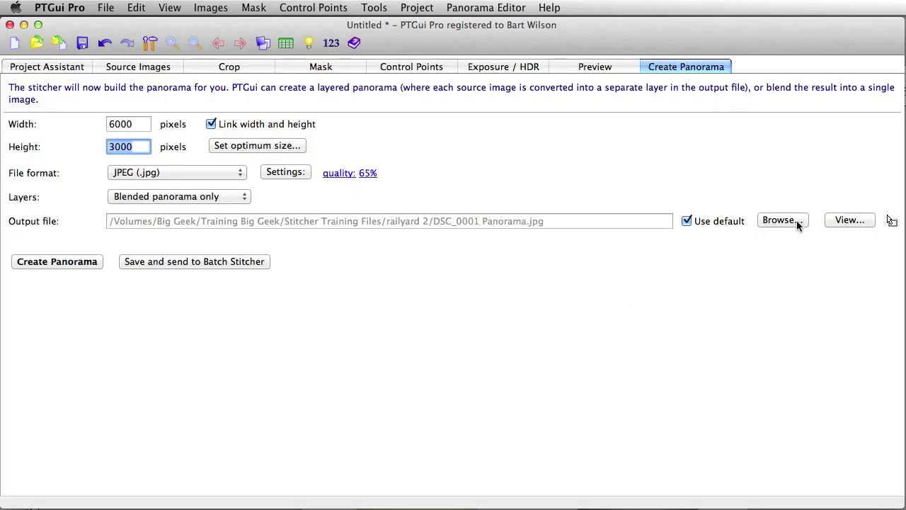
pyautogui.click(785, 220)
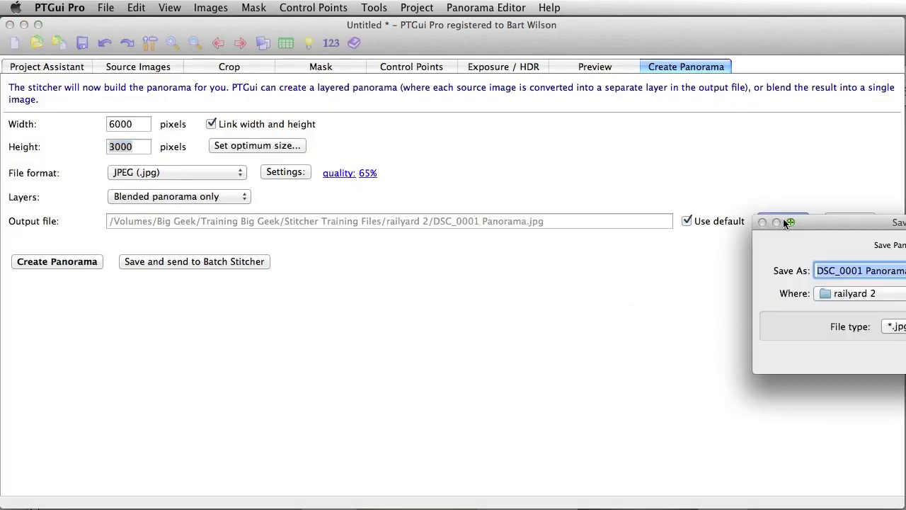
# Step: Save the output as railyard-360 on the Desktop and re-render the panorama
pyautogui.moveTo(825, 226); pyautogui.dragTo(483, 206)
pyautogui.click(503, 276)
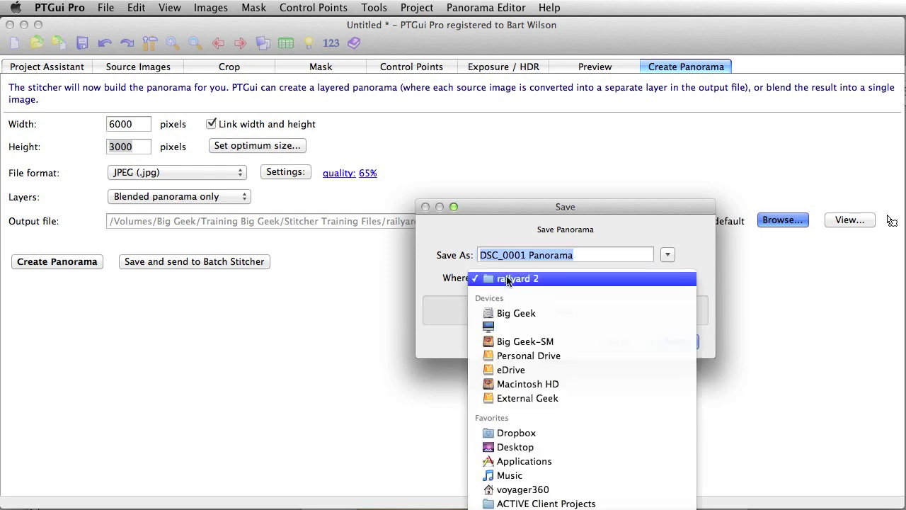
pyautogui.click(514, 447)
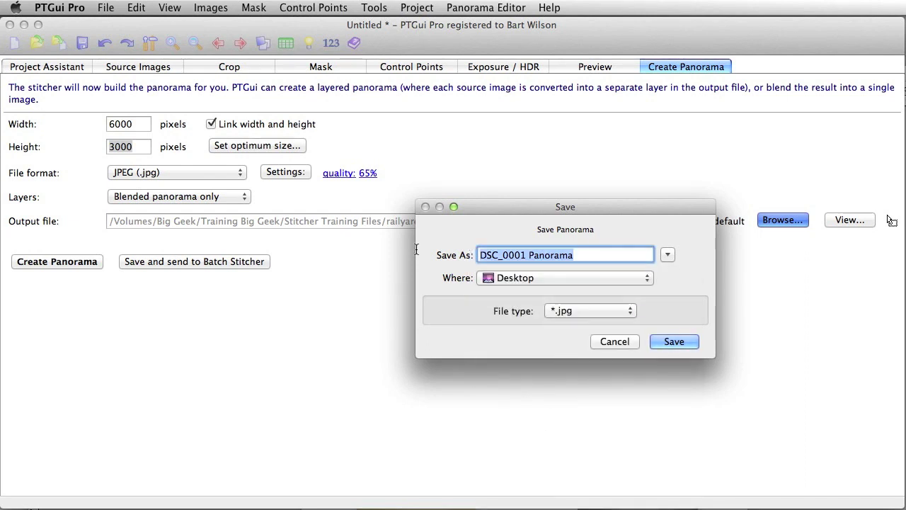
pyautogui.write('rail')
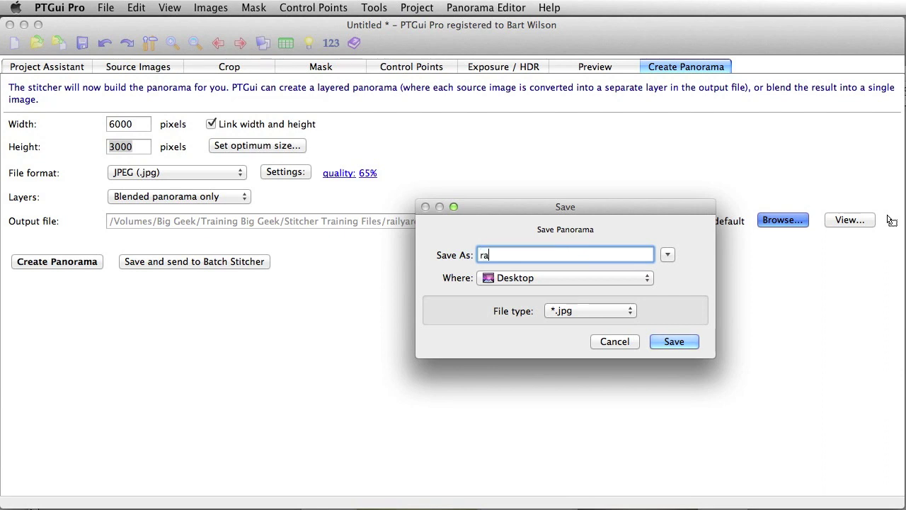
pyautogui.write('yard-360')
pyautogui.moveTo(563, 206); pyautogui.dragTo(456, 150)
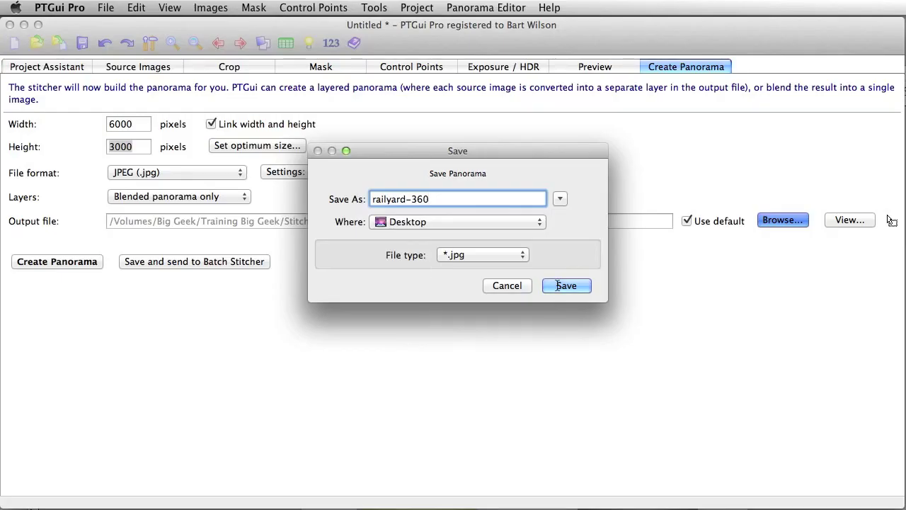
pyautogui.click(558, 286)
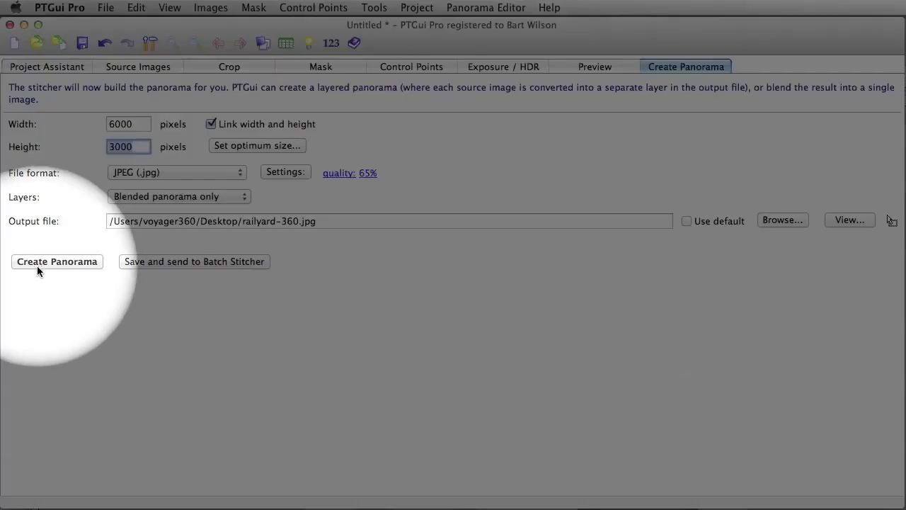
pyautogui.click(72, 262)
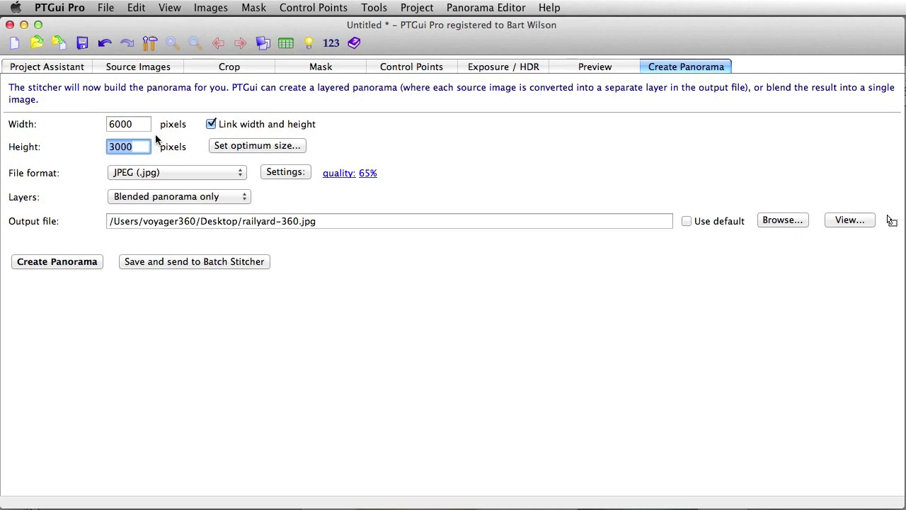
# Step: Create a new project via File > New Project, choosing Don't Save for the railyard project
pyautogui.click(73, 68)
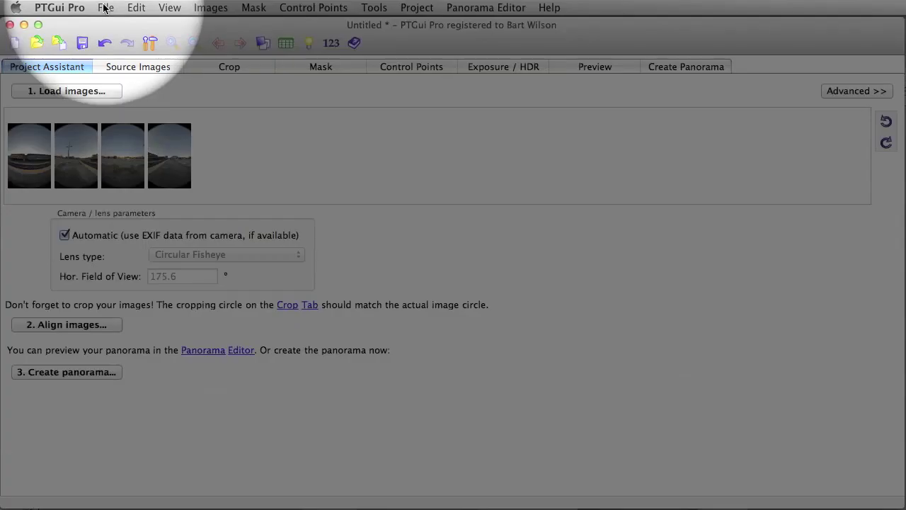
pyautogui.click(103, 9)
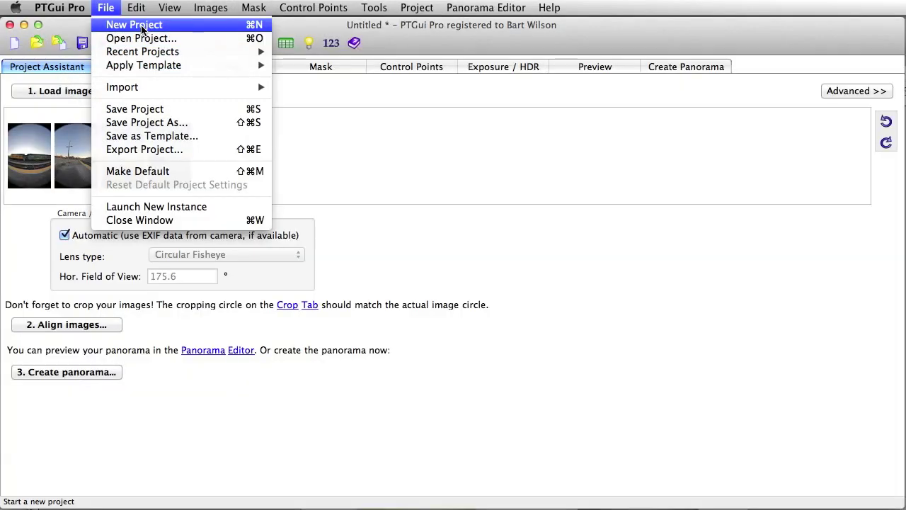
pyautogui.click(142, 29)
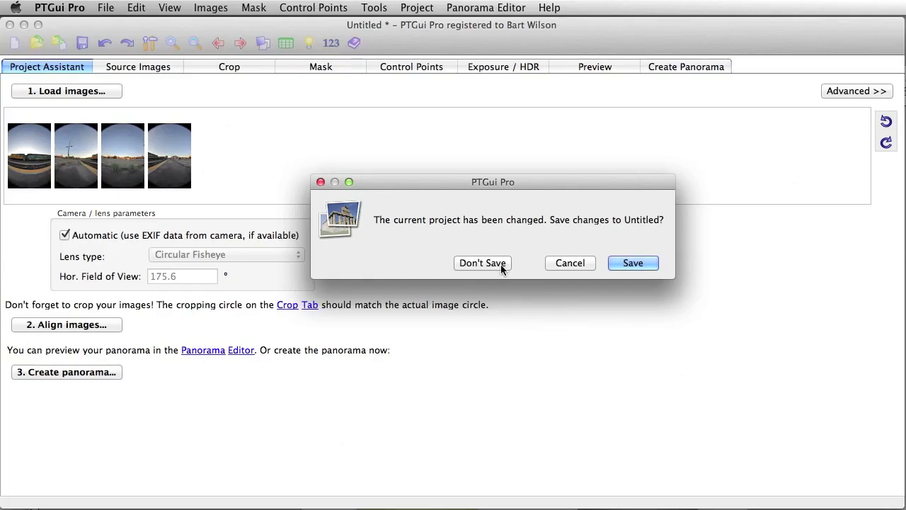
pyautogui.click(501, 264)
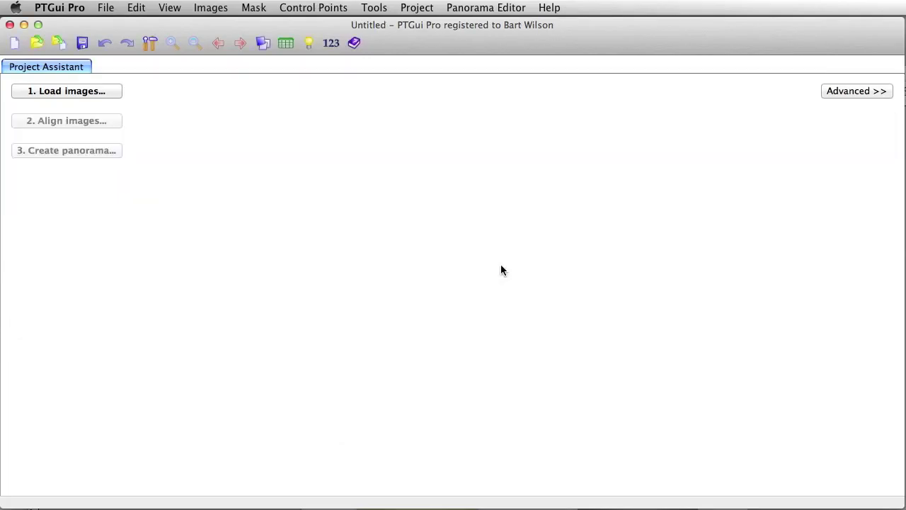
# Step: Bring up the Dan Ross Chapel folder and select IMG_001.jpg through IMG_004.jpg
pyautogui.press('super+Tab')
pyautogui.moveTo(694, 253); pyautogui.dragTo(510, 206)
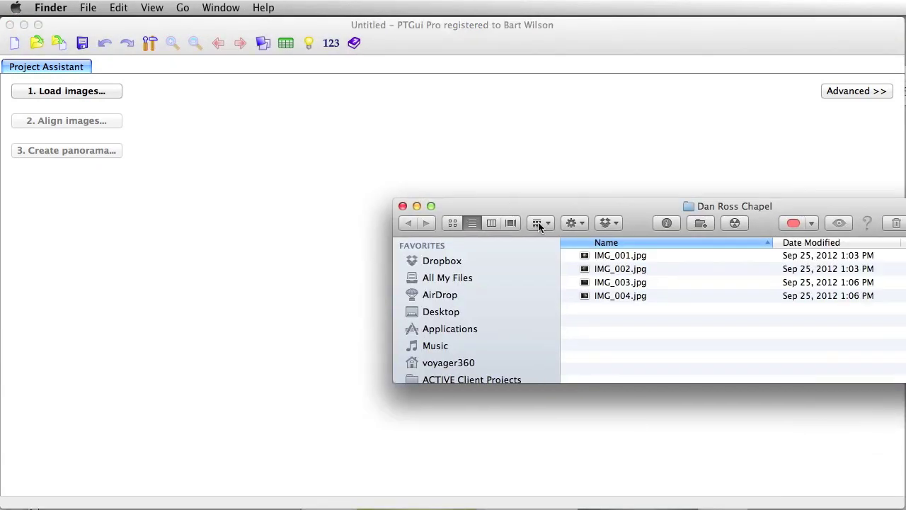
pyautogui.moveTo(657, 224); pyautogui.dragTo(464, 196)
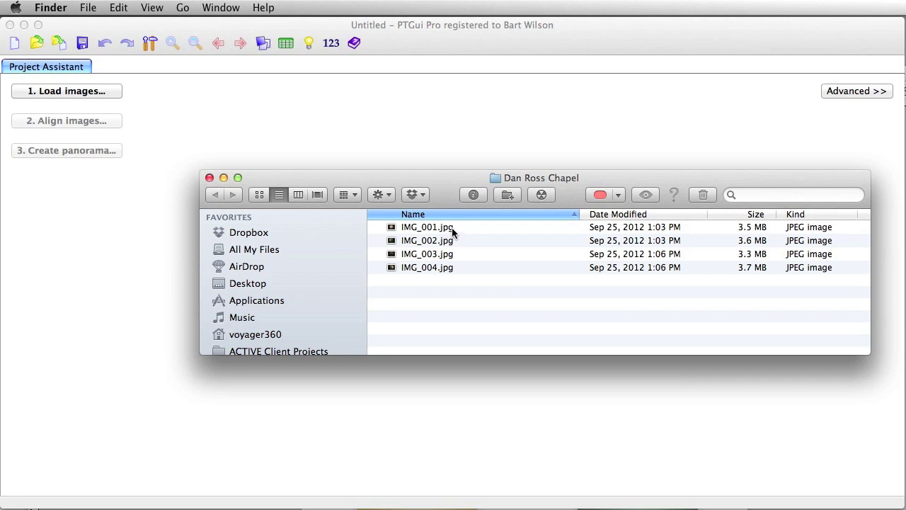
pyautogui.moveTo(446, 198); pyautogui.dragTo(692, 252)
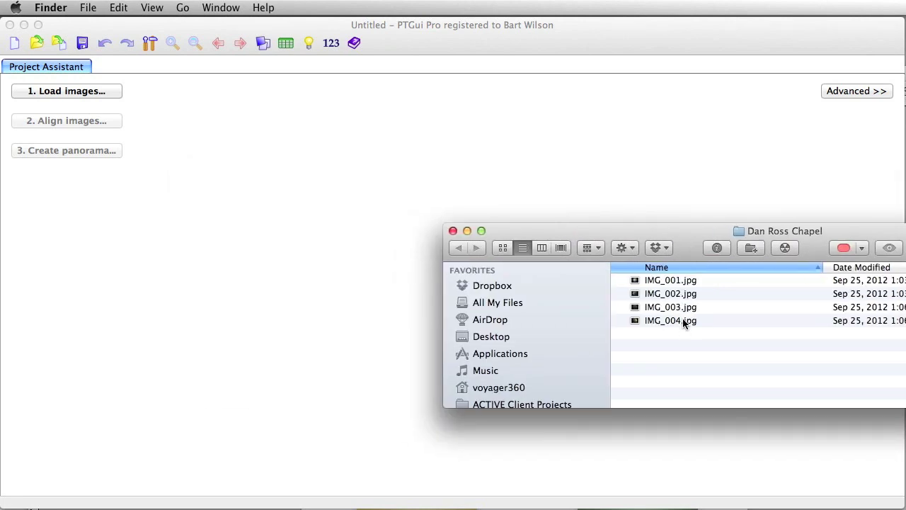
pyautogui.click(682, 320)
pyautogui.click(686, 282)
pyautogui.click(688, 306)
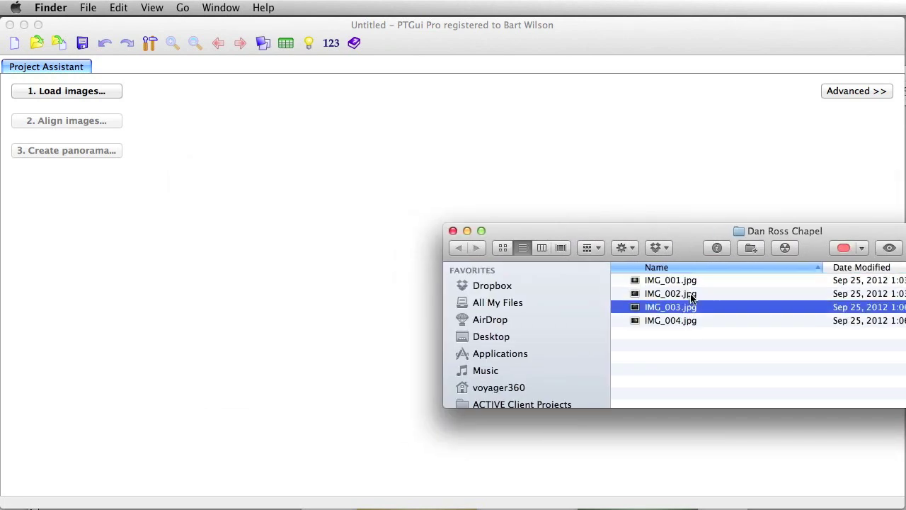
pyautogui.press('Up')
pyautogui.press('Up')
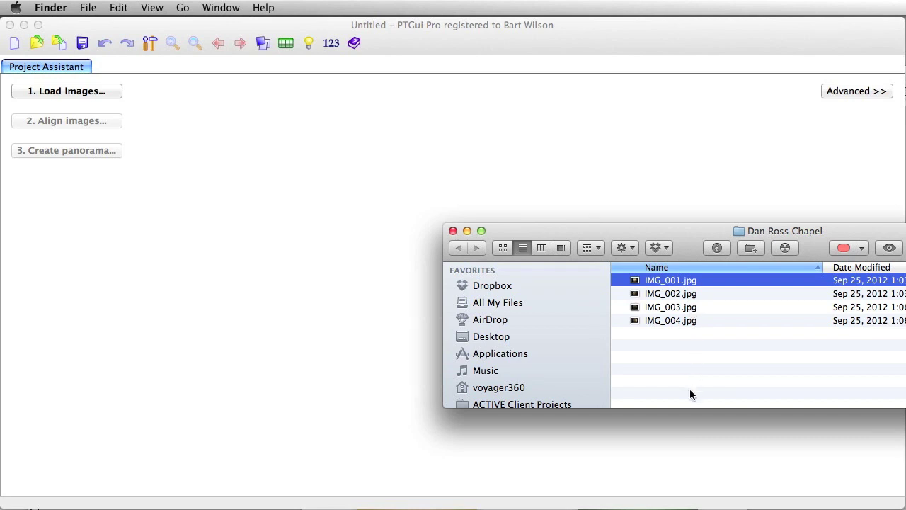
pyautogui.keyDown('shift'); pyautogui.click(676, 320); pyautogui.keyUp('shift')
# Step: Drag the four chapel JPGs into PTGui, close the Finder window, and align them
pyautogui.moveTo(694, 284); pyautogui.dragTo(305, 209)
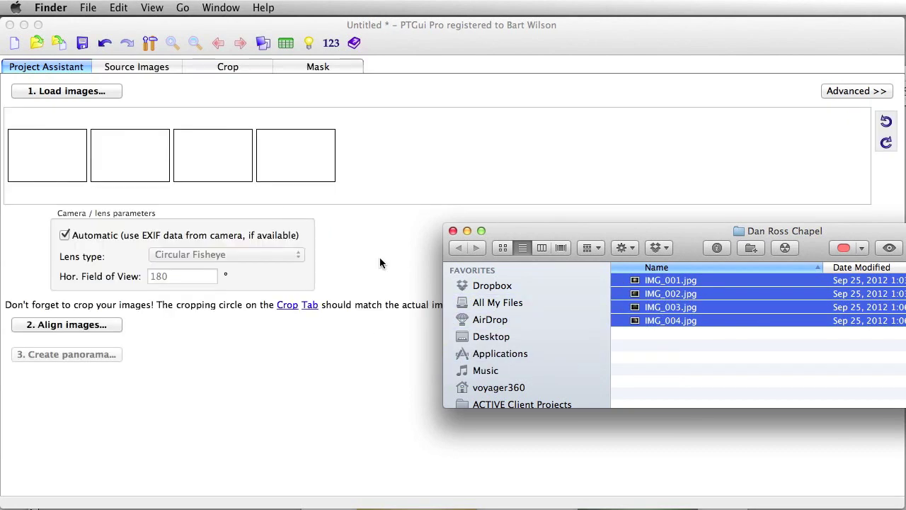
pyautogui.click(453, 231)
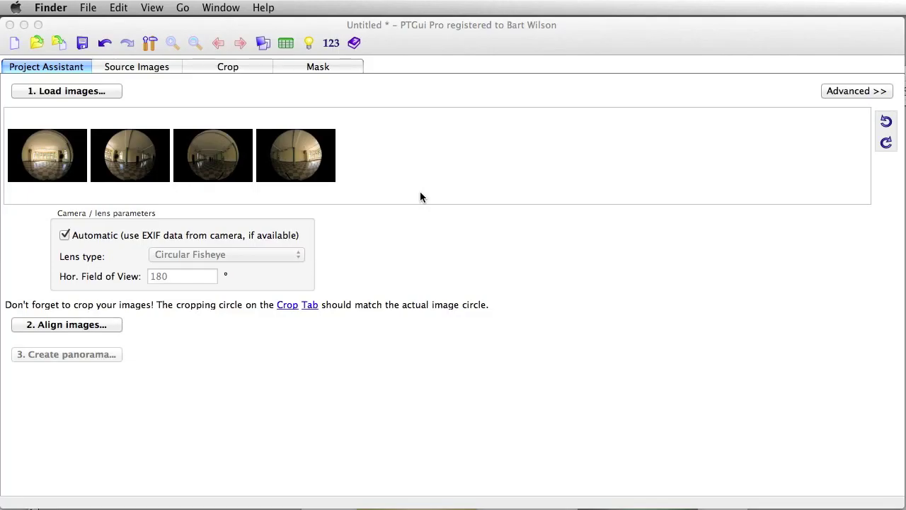
pyautogui.click(103, 325)
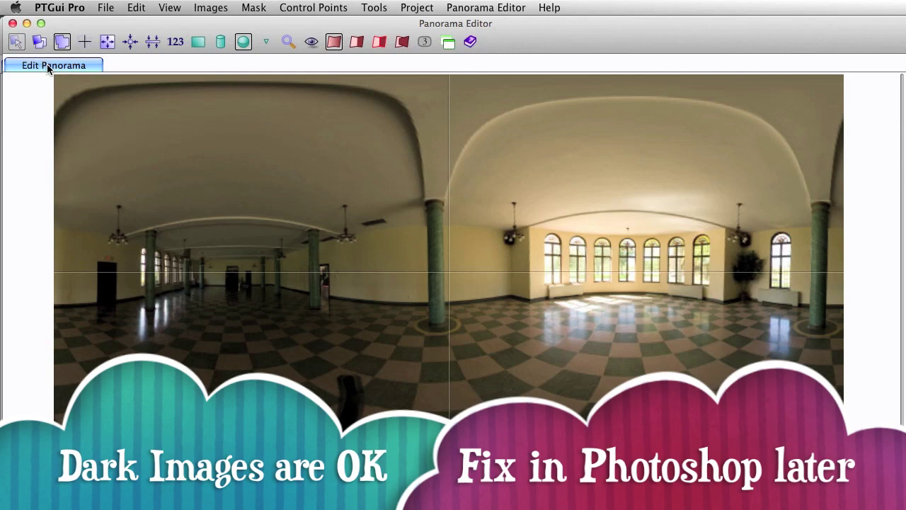
# Step: Close the Panorama Editor after reviewing the aligned 178.5° chapel panorama
pyautogui.click(13, 23)
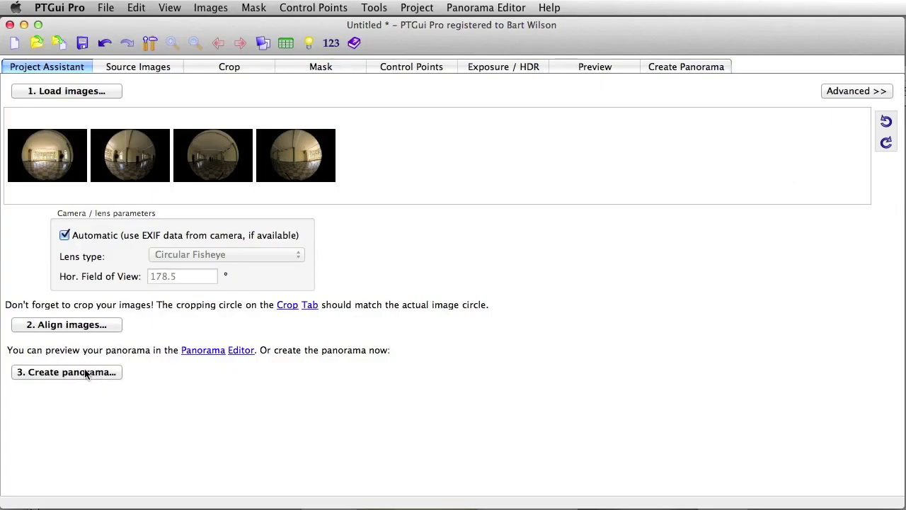
# Step: Change the chapel output width from 5564 to 6000, giving 6000×3000 pixels
pyautogui.click(85, 374)
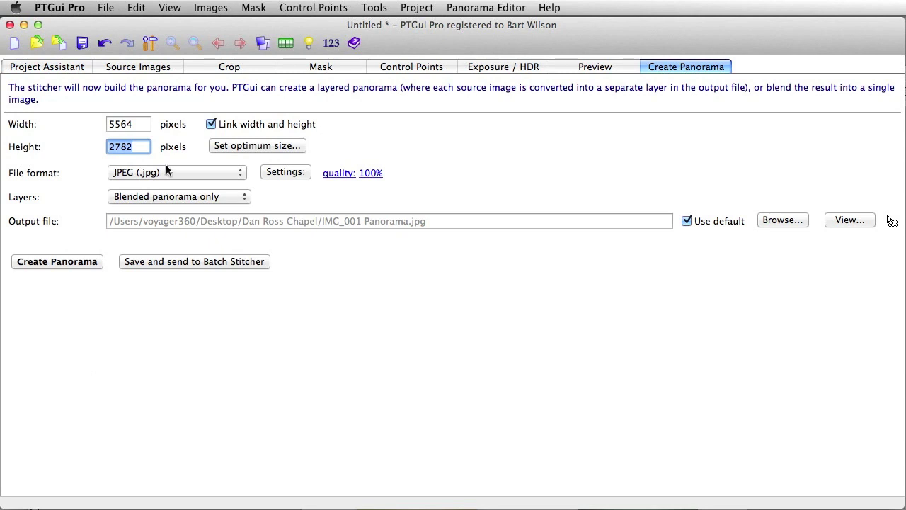
pyautogui.click(142, 124)
pyautogui.write('6000')
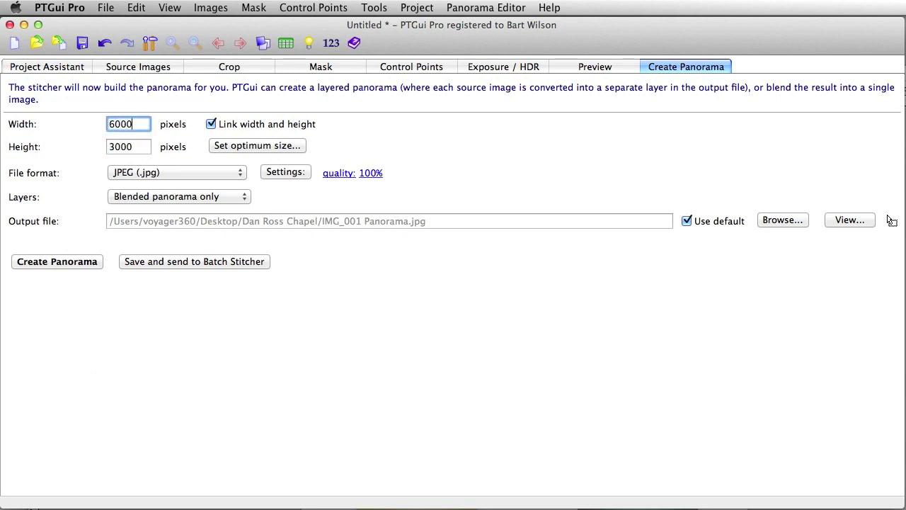
pyautogui.press('Tab')
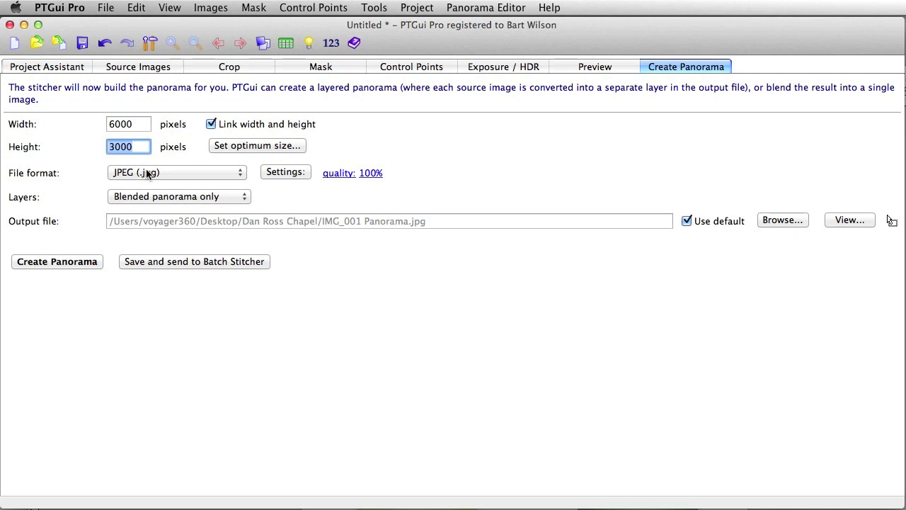
# Step: Set the JPEG quality from 100 to 65%
pyautogui.click(370, 173)
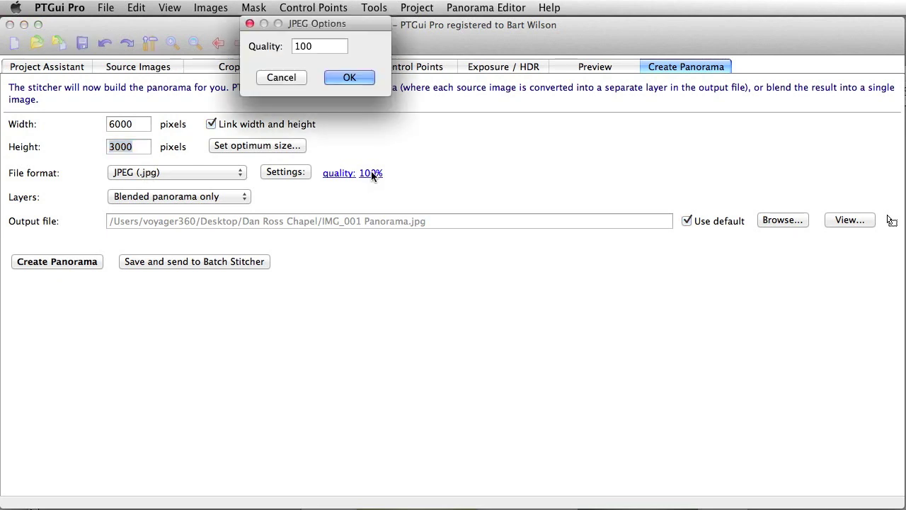
pyautogui.doubleClick(326, 47)
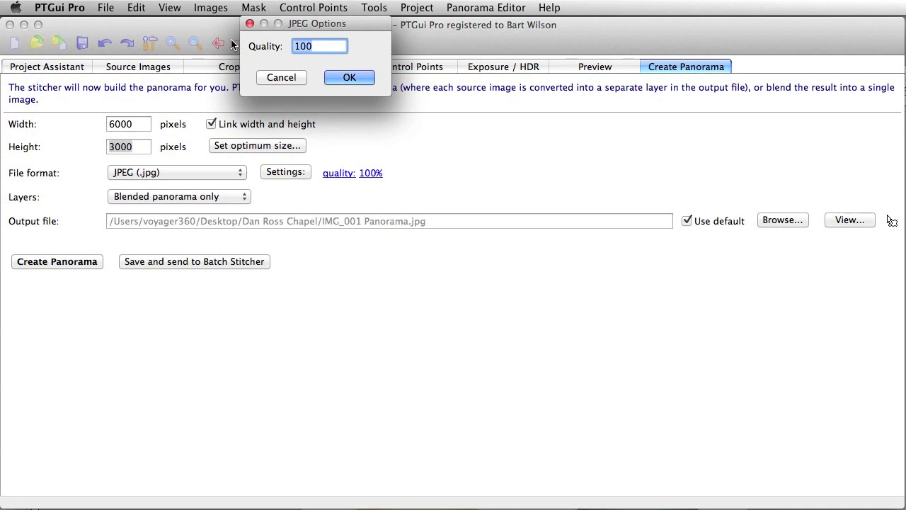
pyautogui.write('65')
pyautogui.click(340, 78)
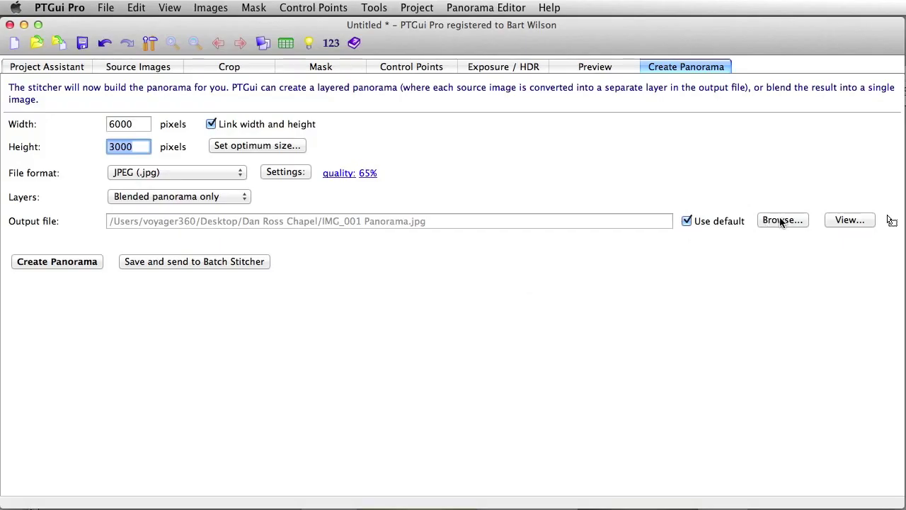
# Step: Rename the output file from IMG_001 Panorama to Church.jpg in the Dan Ross Chapel folder
pyautogui.click(782, 221)
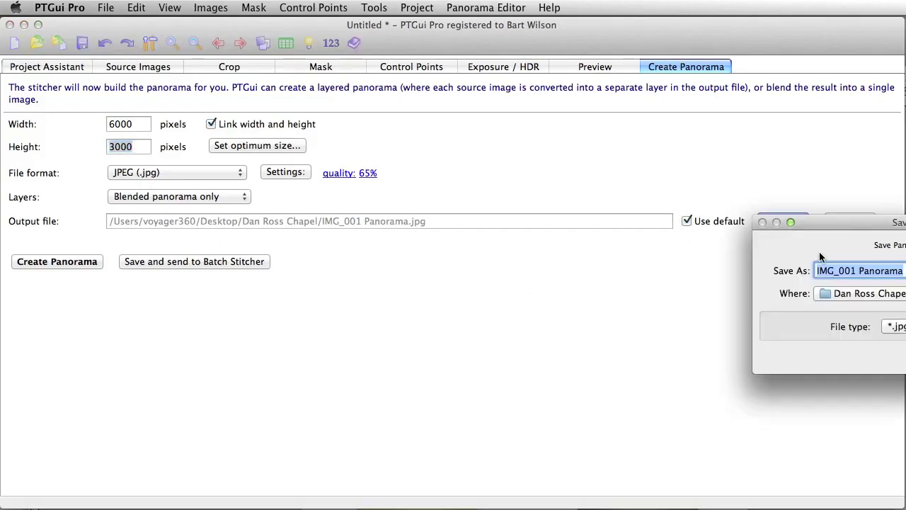
pyautogui.moveTo(839, 224); pyautogui.dragTo(560, 248)
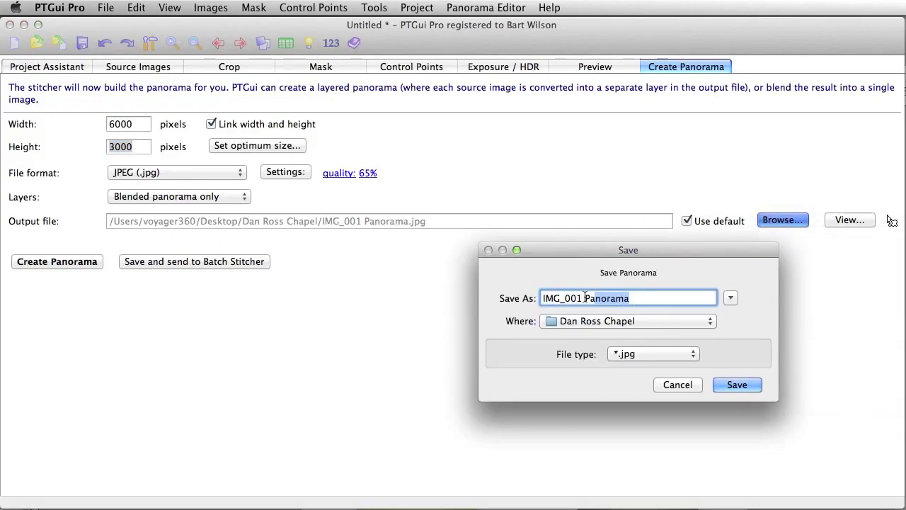
pyautogui.press('BackSpace')
pyautogui.write('Cu')
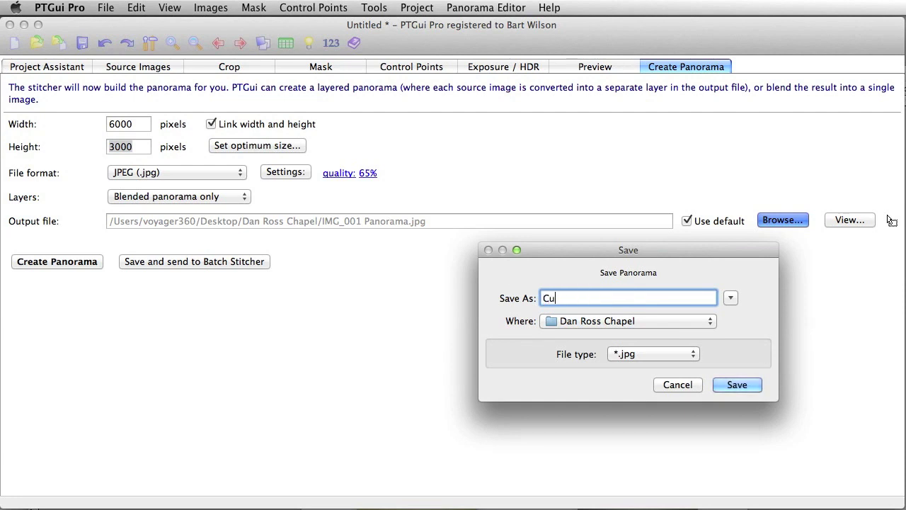
pyautogui.press('BackSpace')
pyautogui.write('hurch')
pyautogui.click(736, 385)
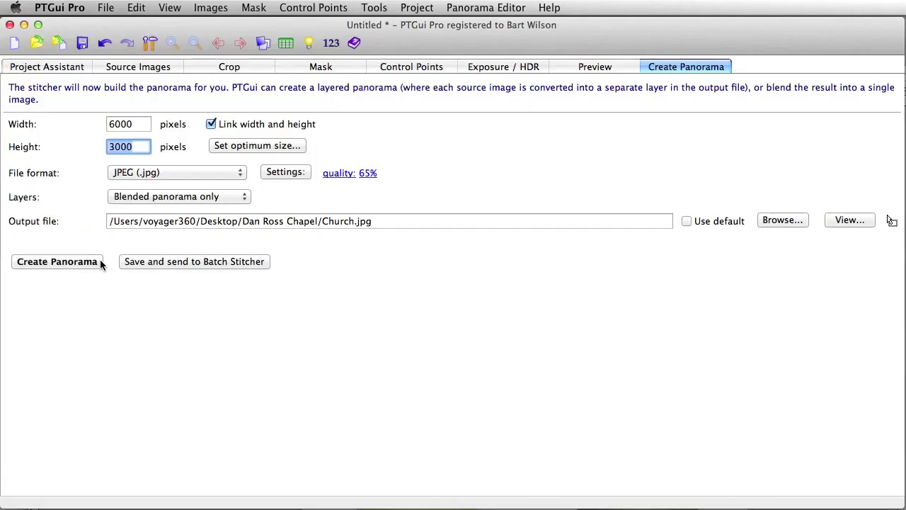
# Step: Render the four chapel images into the finished Church.jpg panorama
pyautogui.click(77, 261)
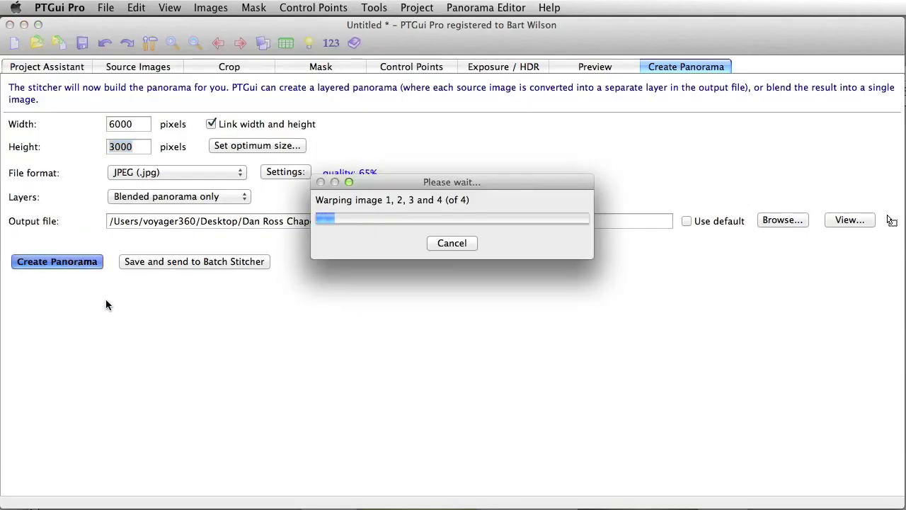